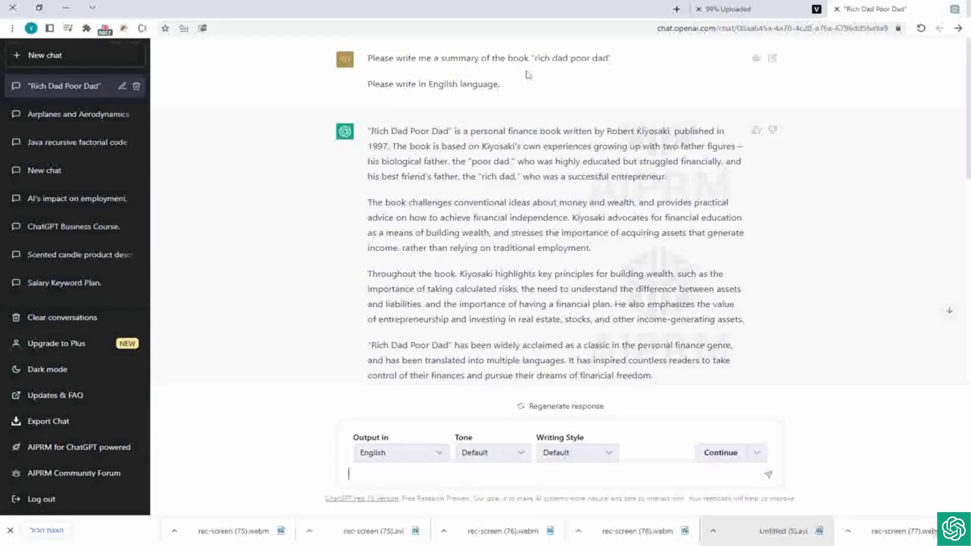
- Highlight the book title in the summary request, then clear the selection
left_click_drag(534, 59, 599, 58)
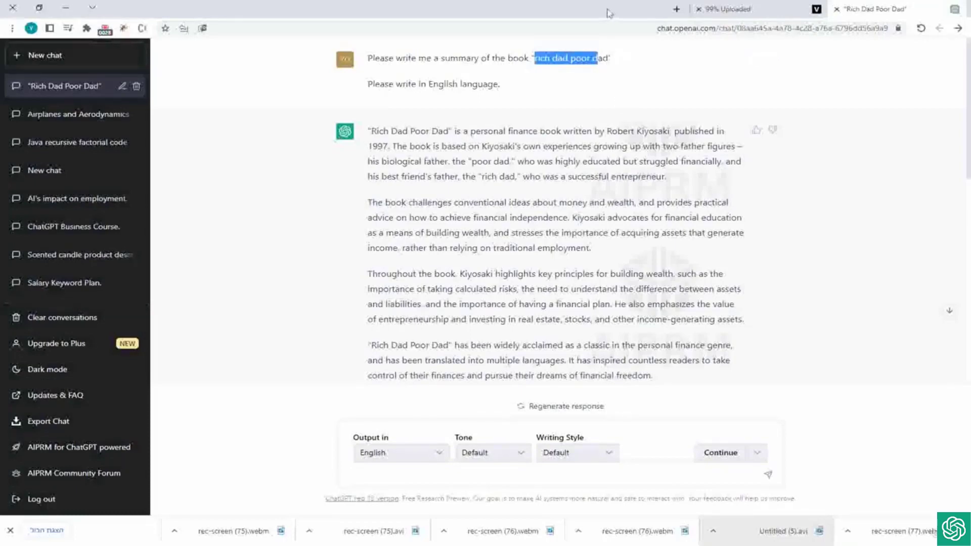
left_click(555, 79)
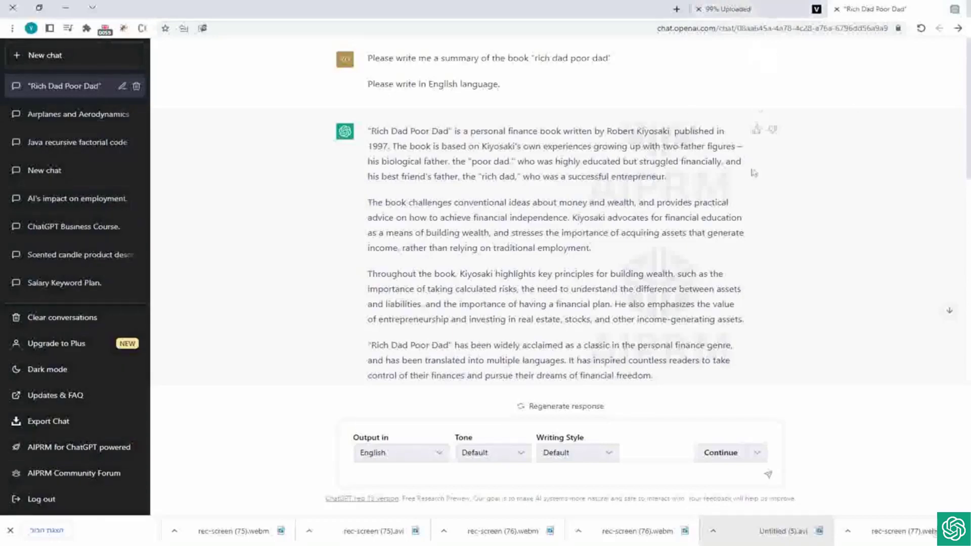
scroll(310, 281, "down", 2)
scroll(314, 293, "up", 2)
scroll(575, 217, "down", 1)
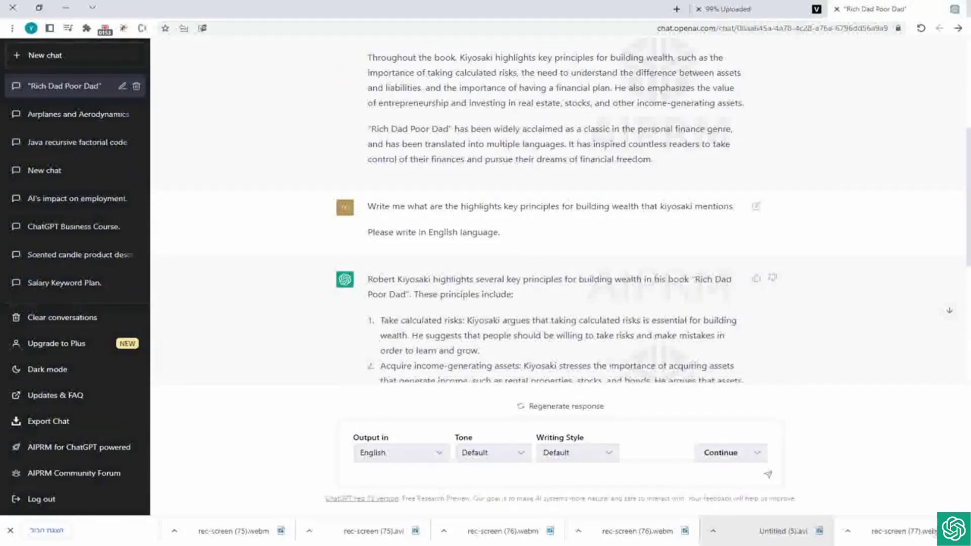
scroll(642, 217, "up", 2)
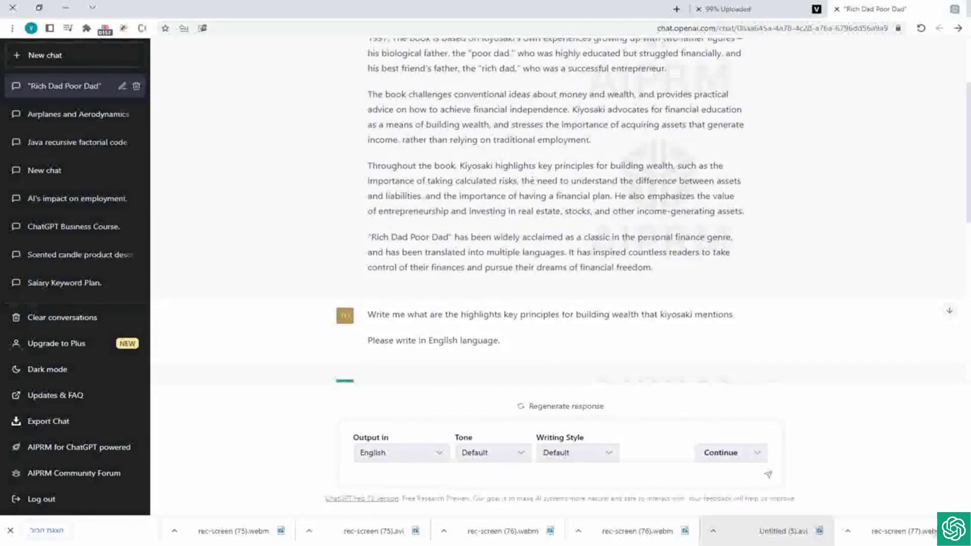
scroll(703, 179, "down", 1)
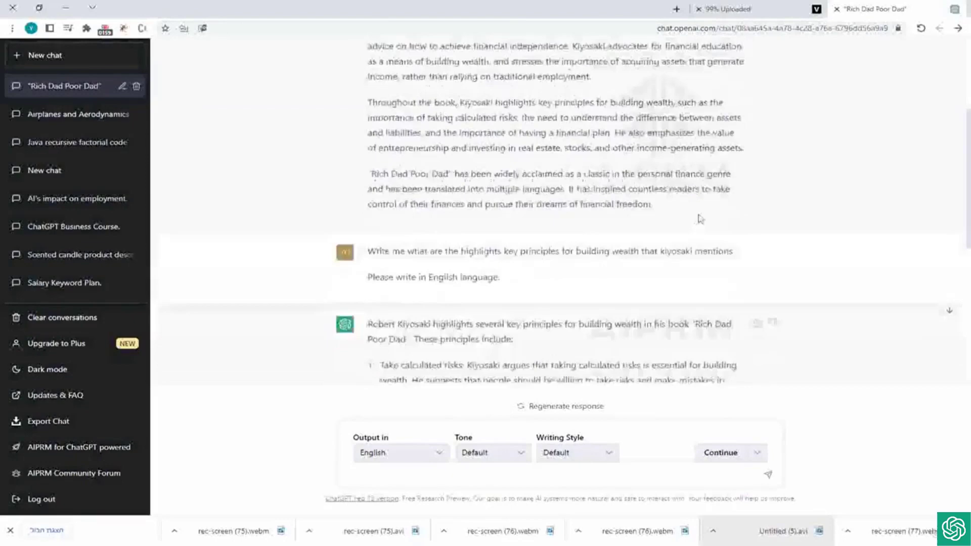
scroll(698, 217, "down", 1)
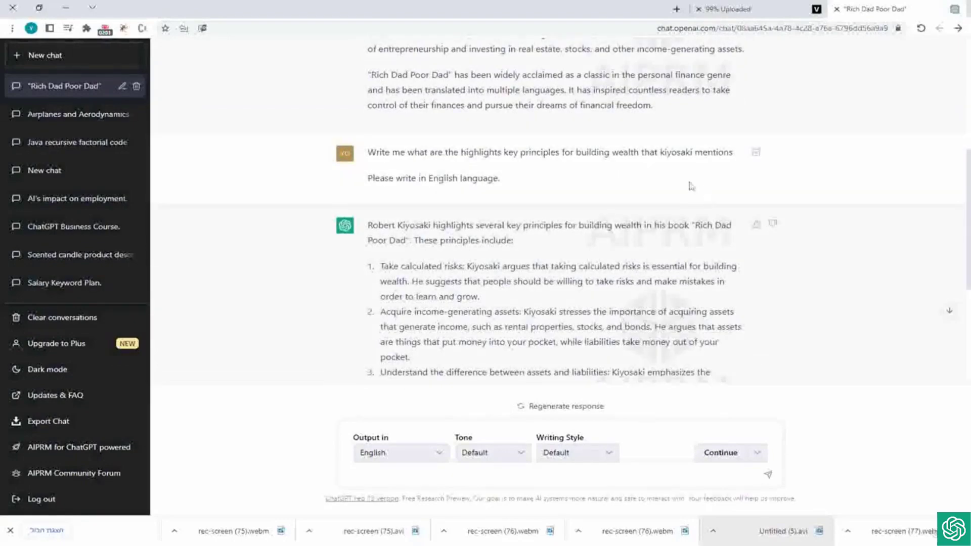
scroll(693, 188, "down", 1)
scroll(561, 212, "down", 1)
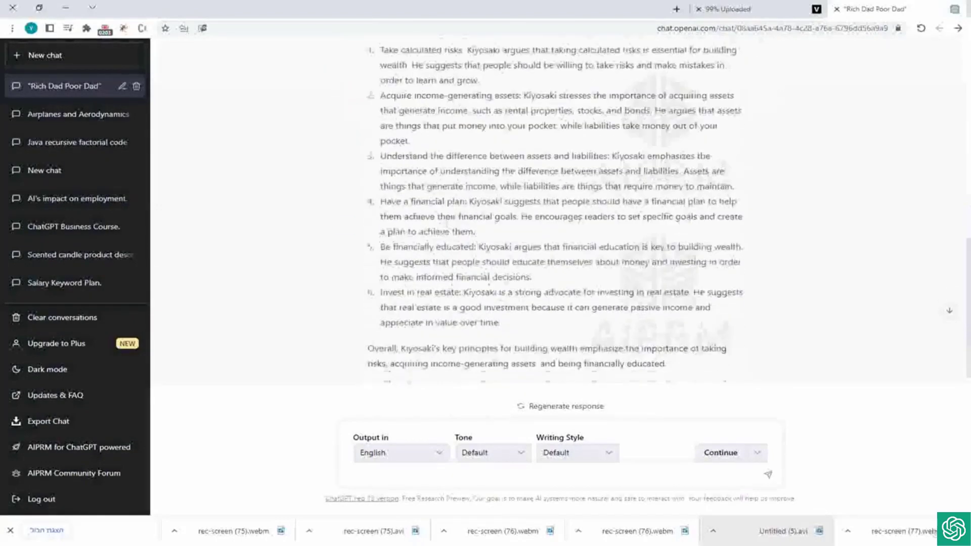
scroll(512, 168, "up", 1)
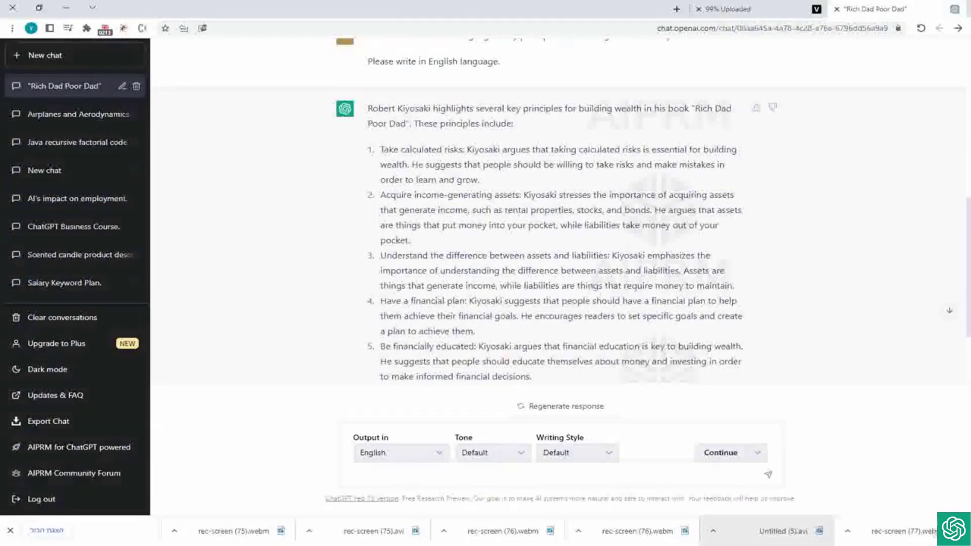
scroll(622, 251, "down", 2)
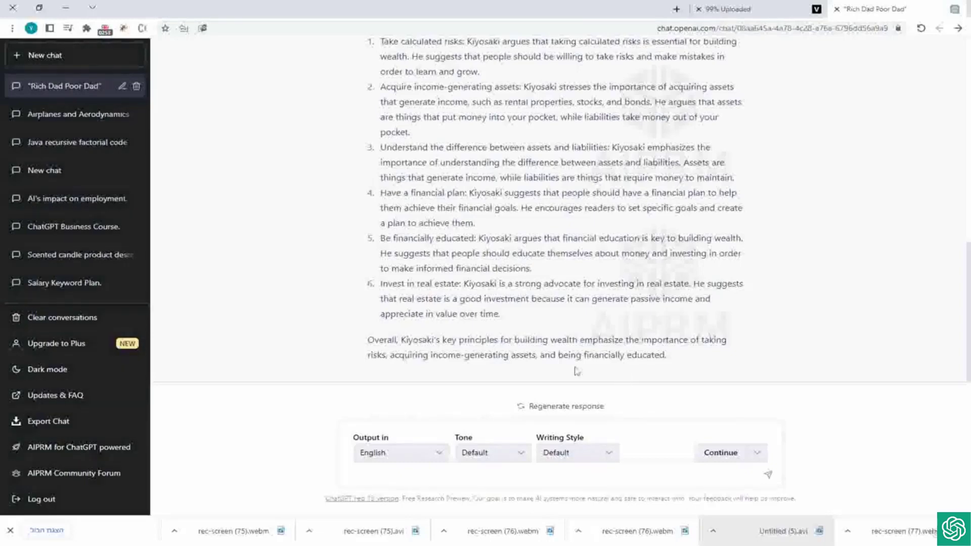
scroll(574, 370, "up", 2)
scroll(574, 370, "up", 4)
scroll(575, 370, "up", 1)
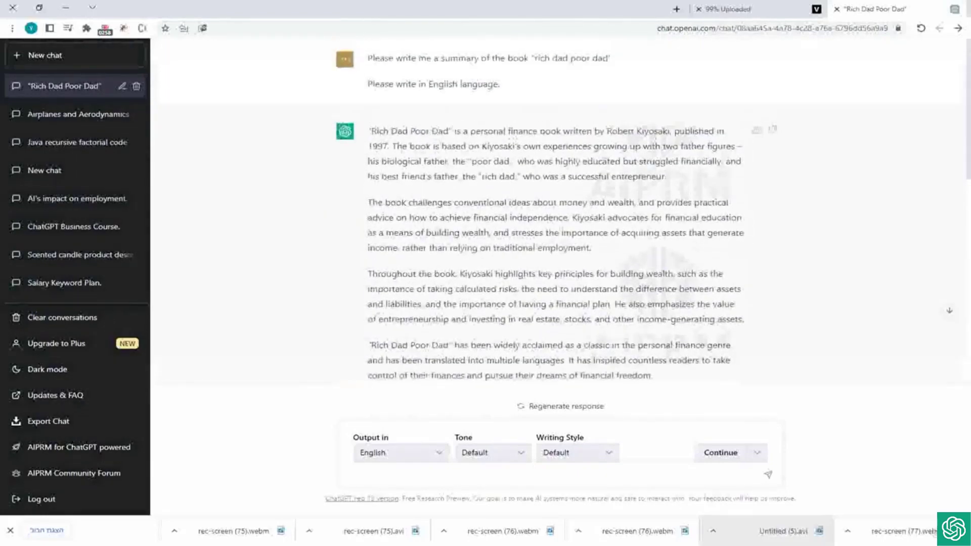